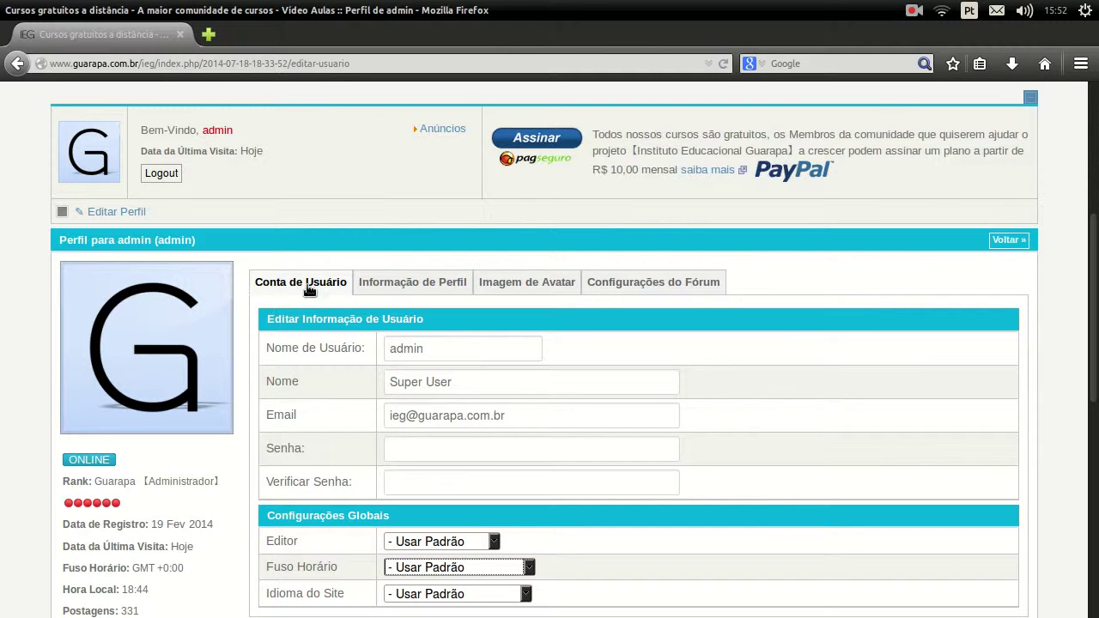
Set the account's Fuso Horário under Configurações Globais back to "- Usar Padrão".
key(Down)
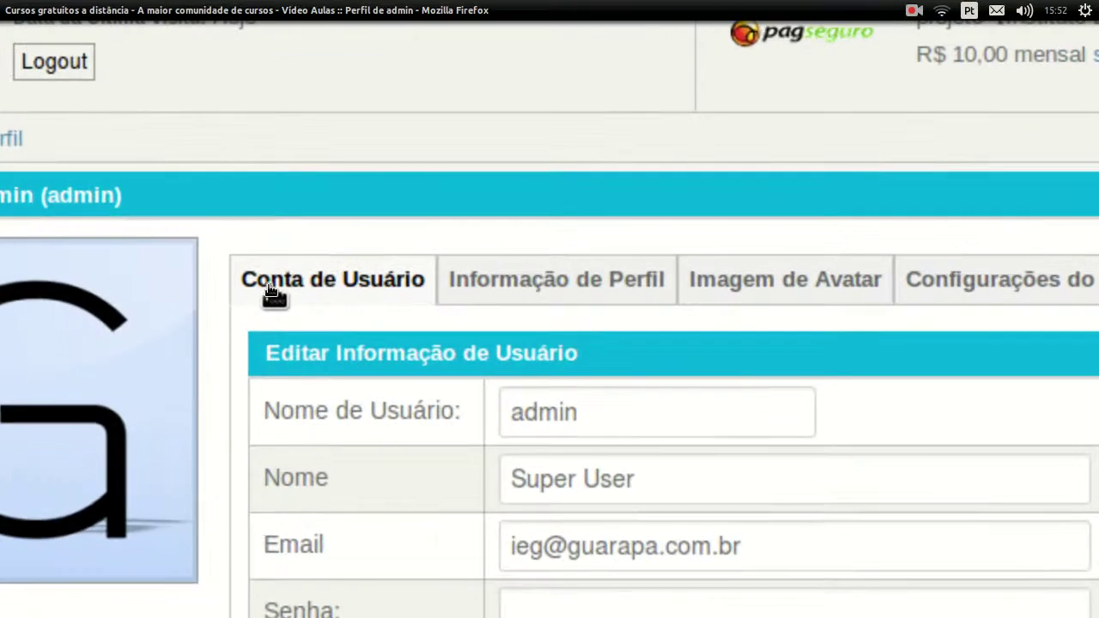
scroll(292, 295, right, 1)
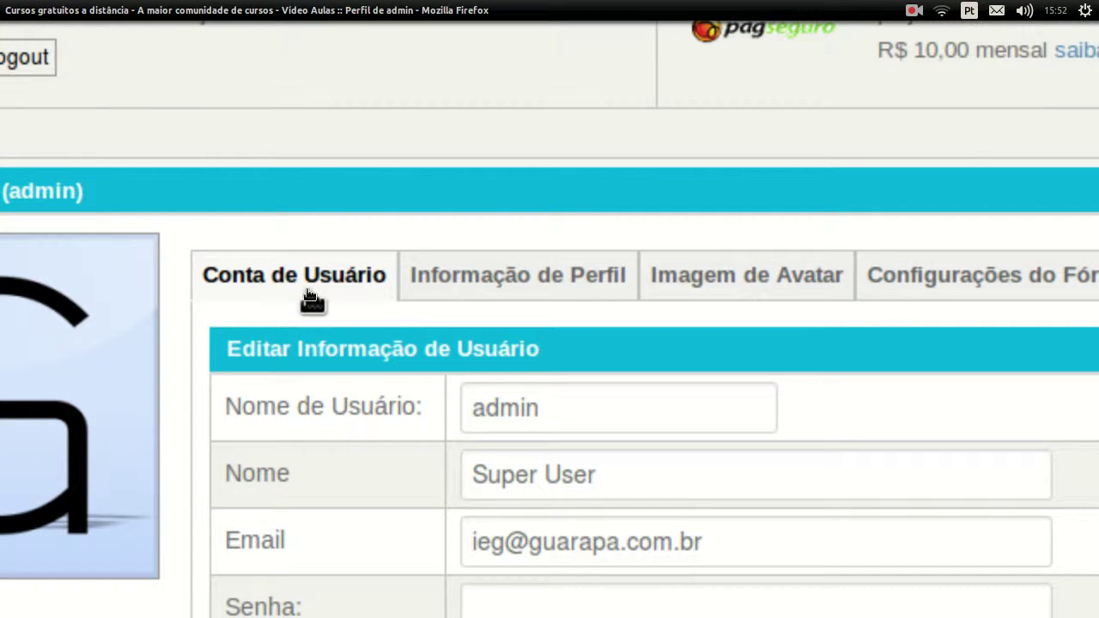
scroll(301, 302, left, 1)
scroll(284, 326, down, 1)
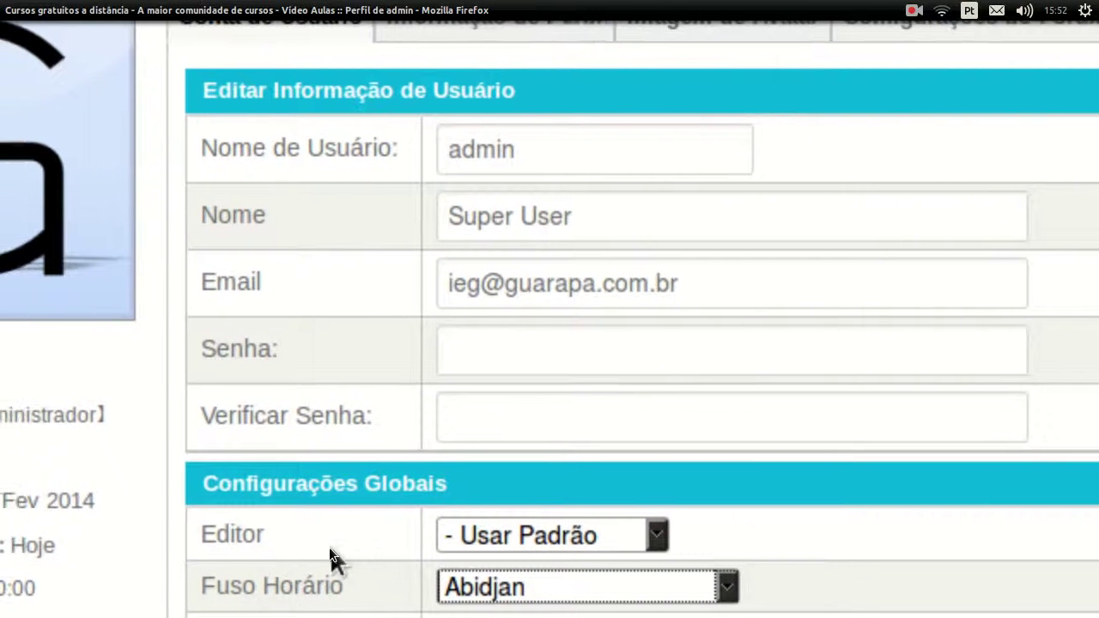
mouse_move(275, 545)
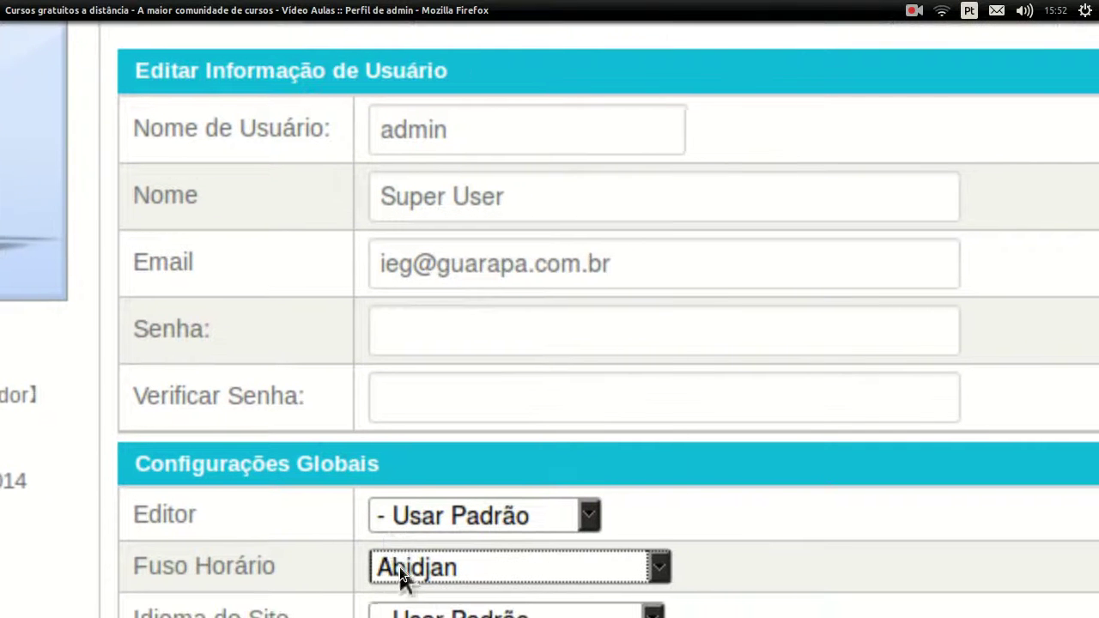
click(390, 588)
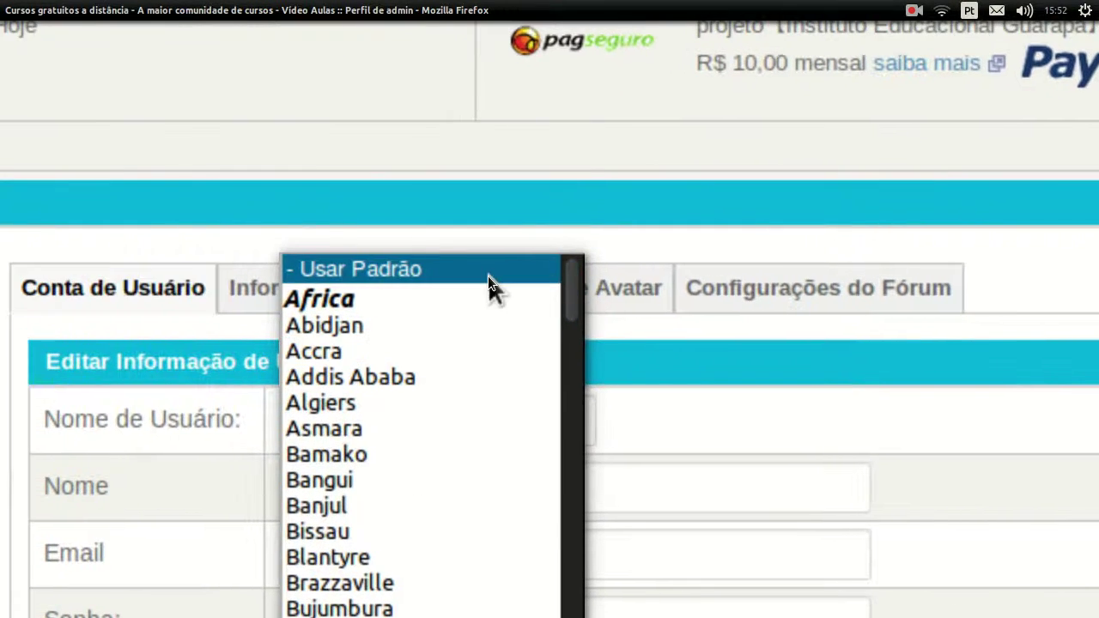
click(467, 234)
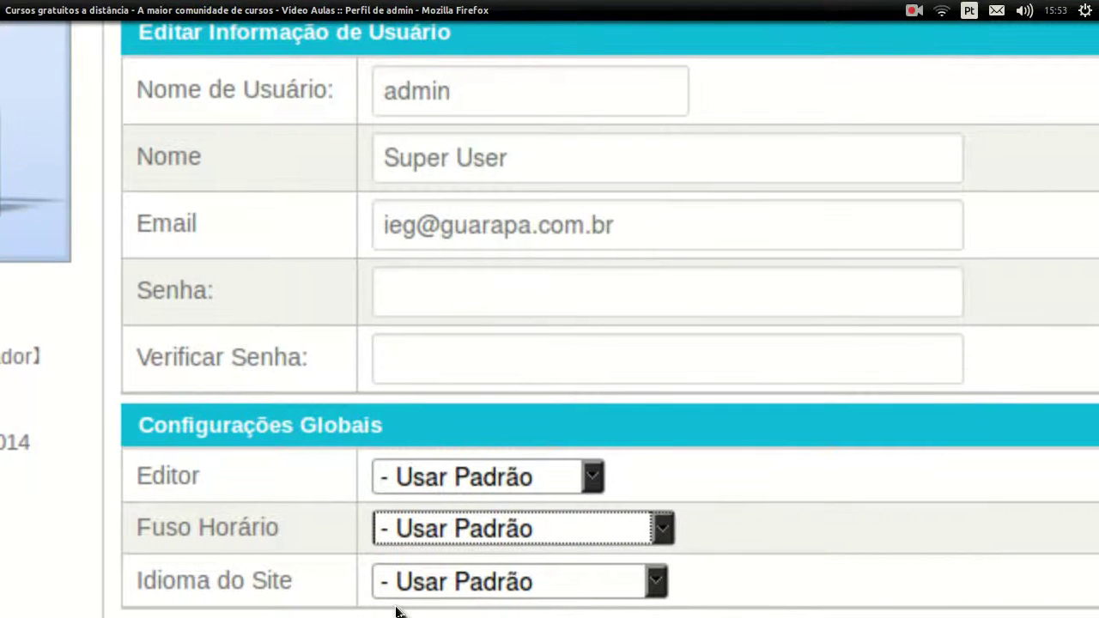
scroll(397, 611, up, 2)
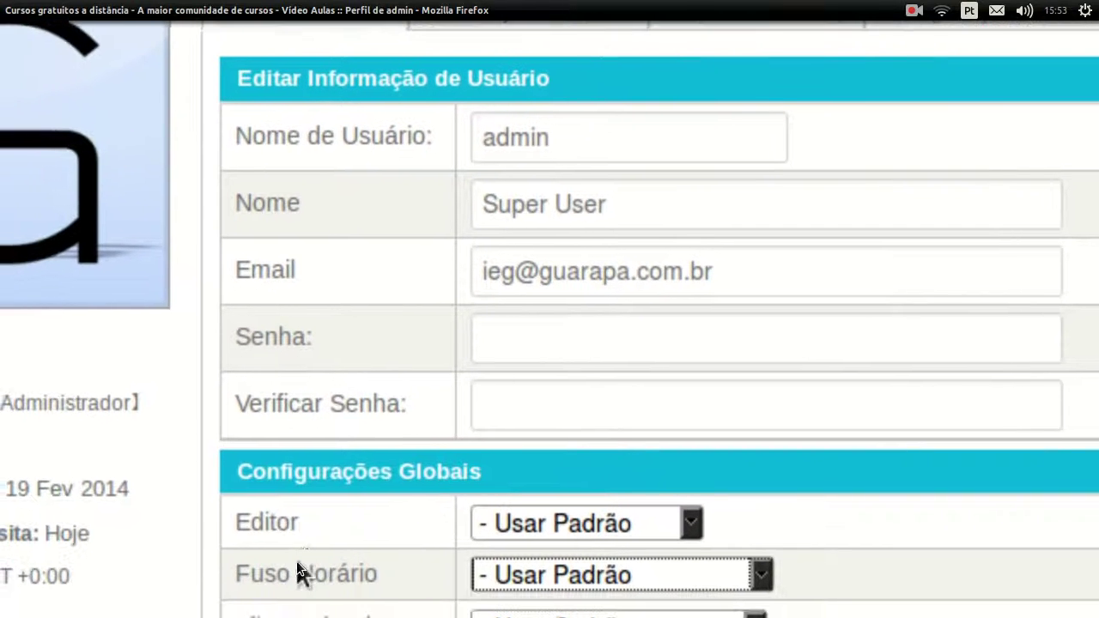
View the options offered for the Editor setting under Configurações Globais, leaving the choice as it is.
mouse_move(297, 596)
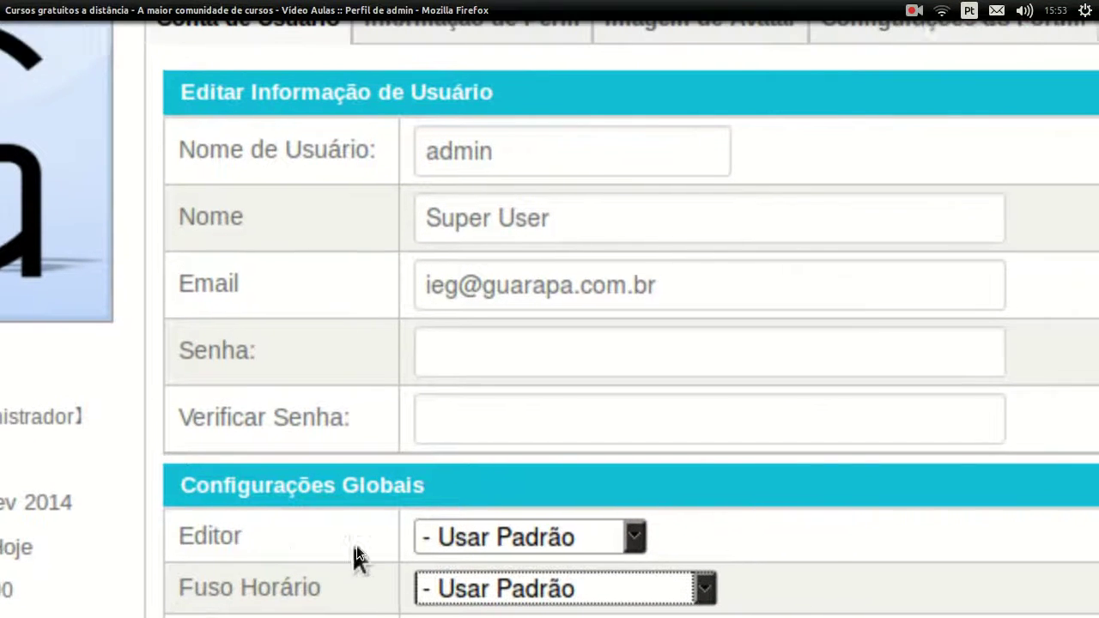
click(470, 538)
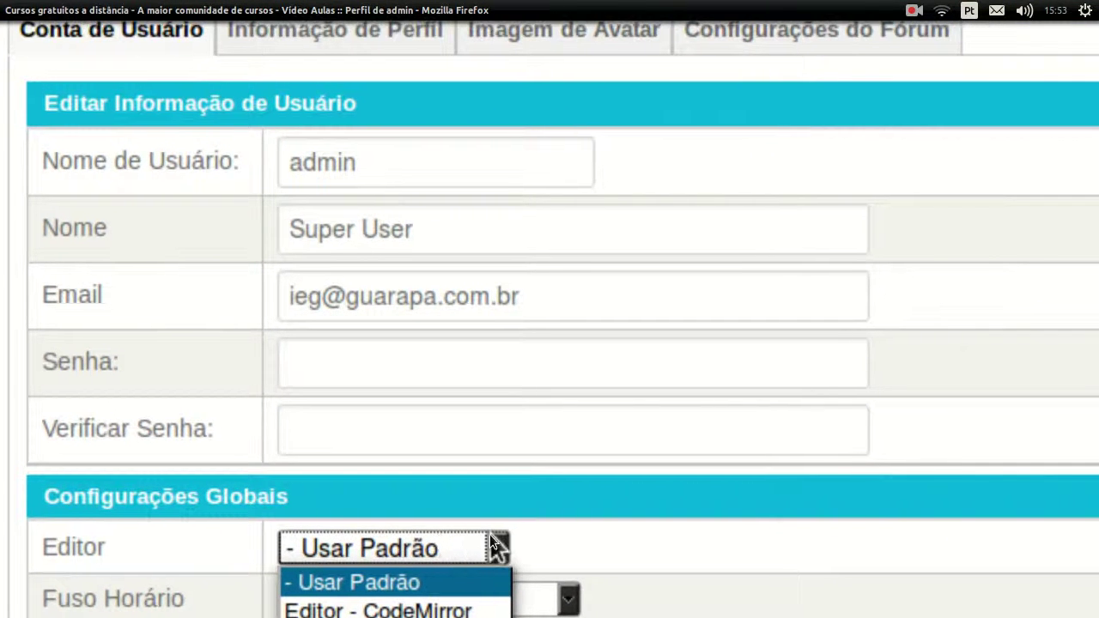
click(520, 540)
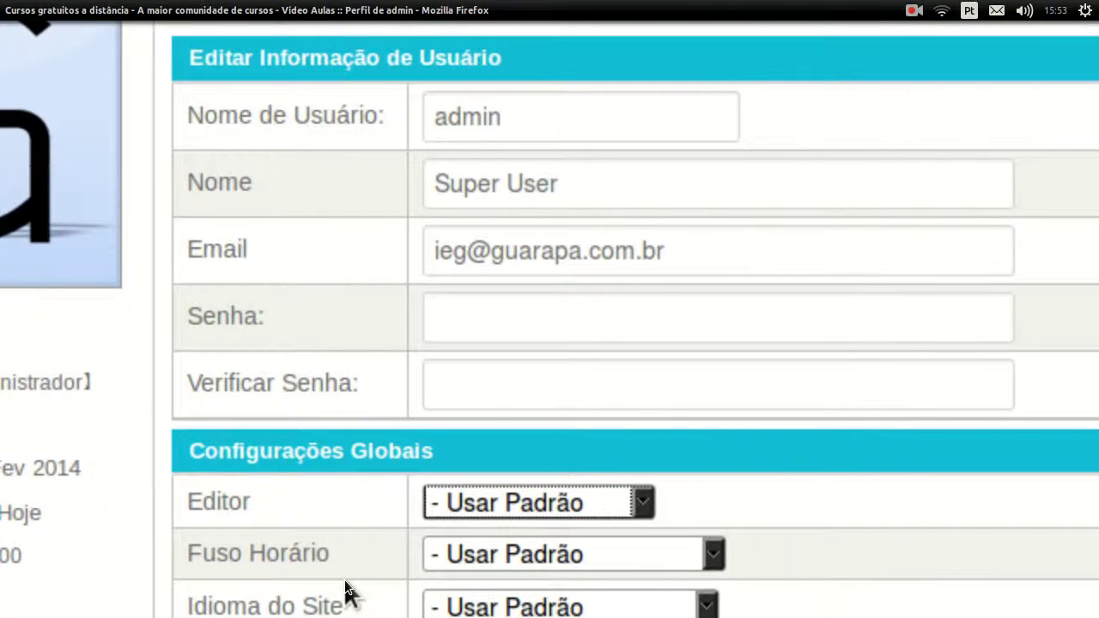
Open the profile information form and examine its personal text, birthday and location fields.
scroll(347, 590, up, 5)
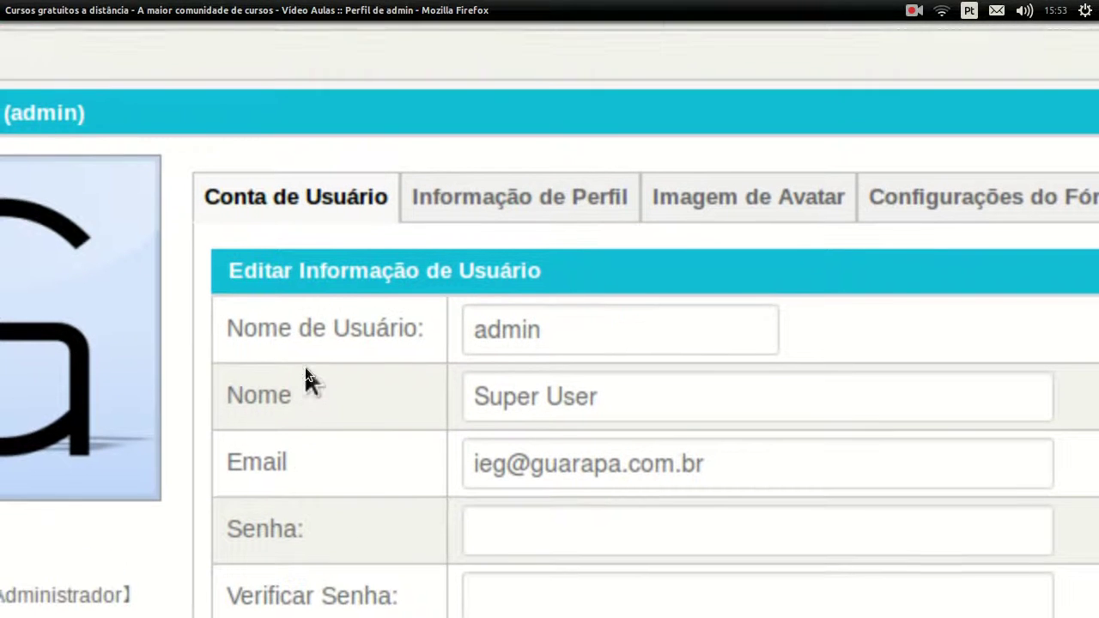
scroll(375, 294, right, 1)
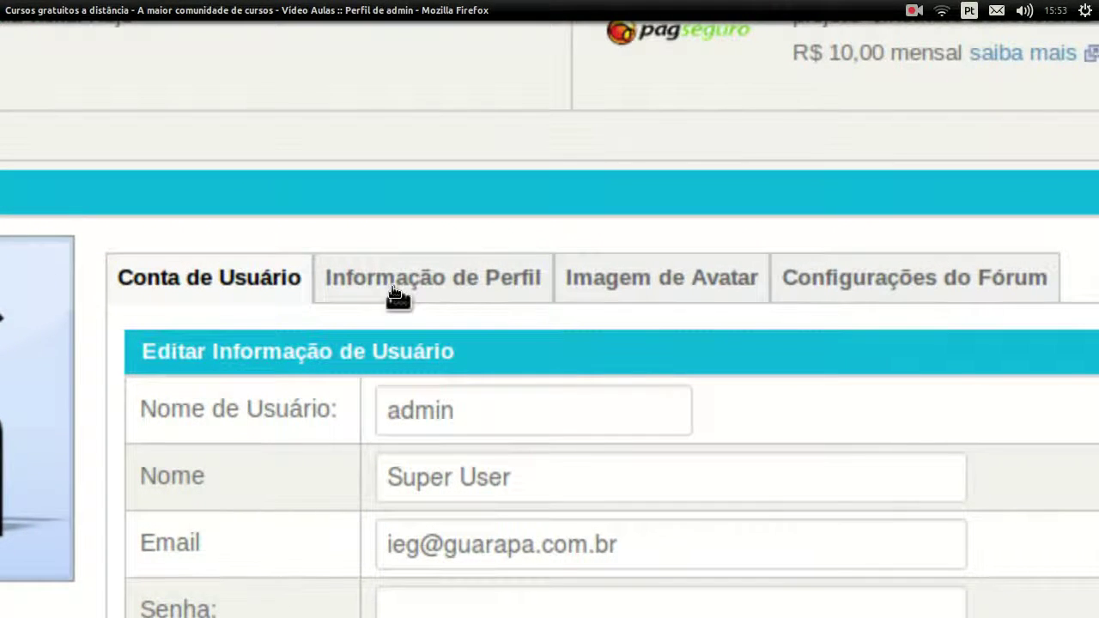
click(407, 295)
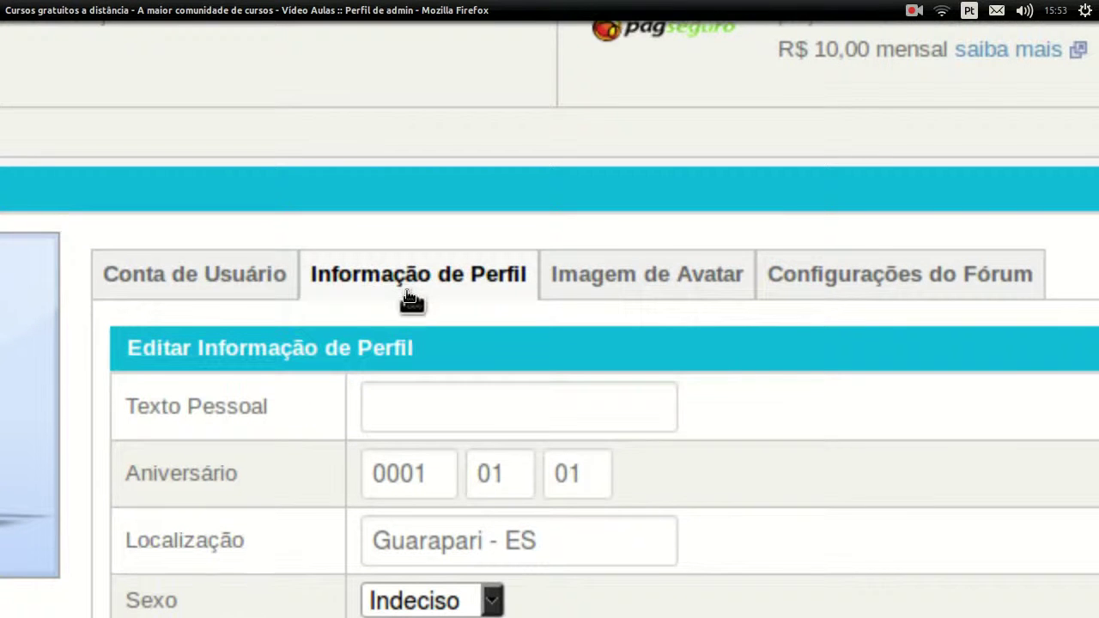
scroll(405, 311, down, 2)
scroll(369, 391, left, 3)
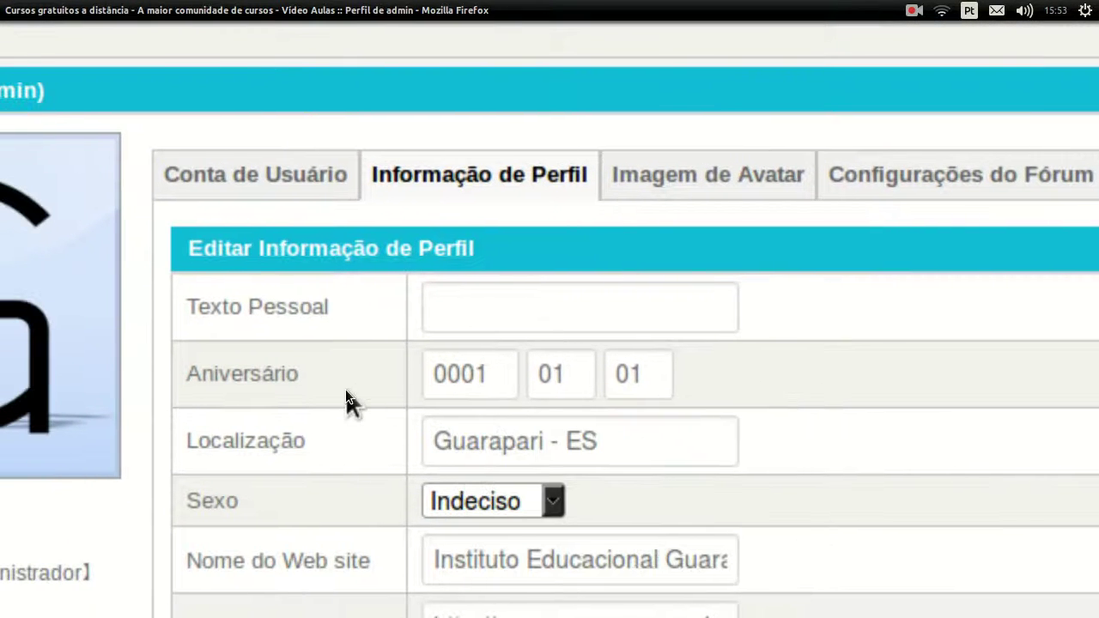
scroll(335, 366, left, 3)
scroll(297, 351, up, 1)
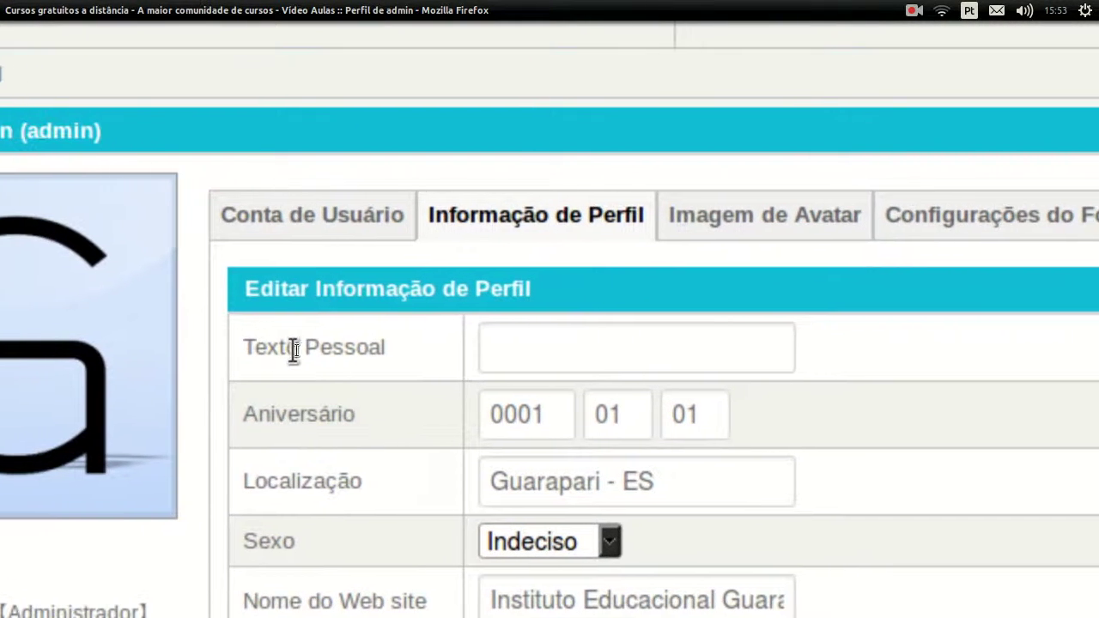
scroll(352, 349, right, 2)
scroll(355, 371, down, 1)
scroll(355, 371, left, 2)
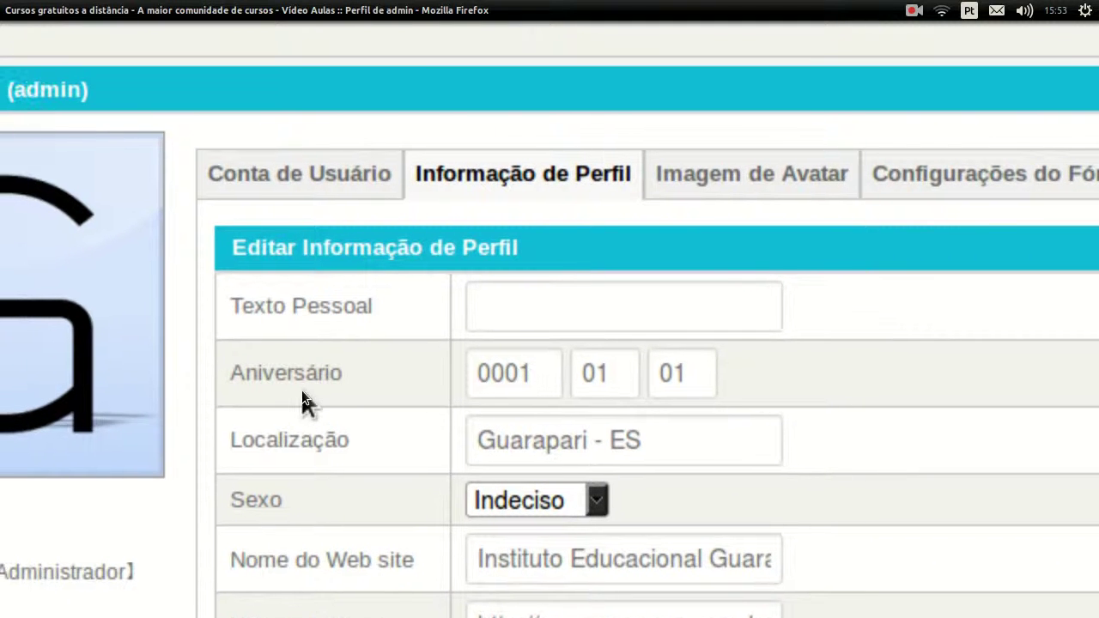
scroll(331, 392, right, 1)
scroll(309, 408, down, 1)
scroll(309, 408, left, 1)
scroll(287, 420, right, 1)
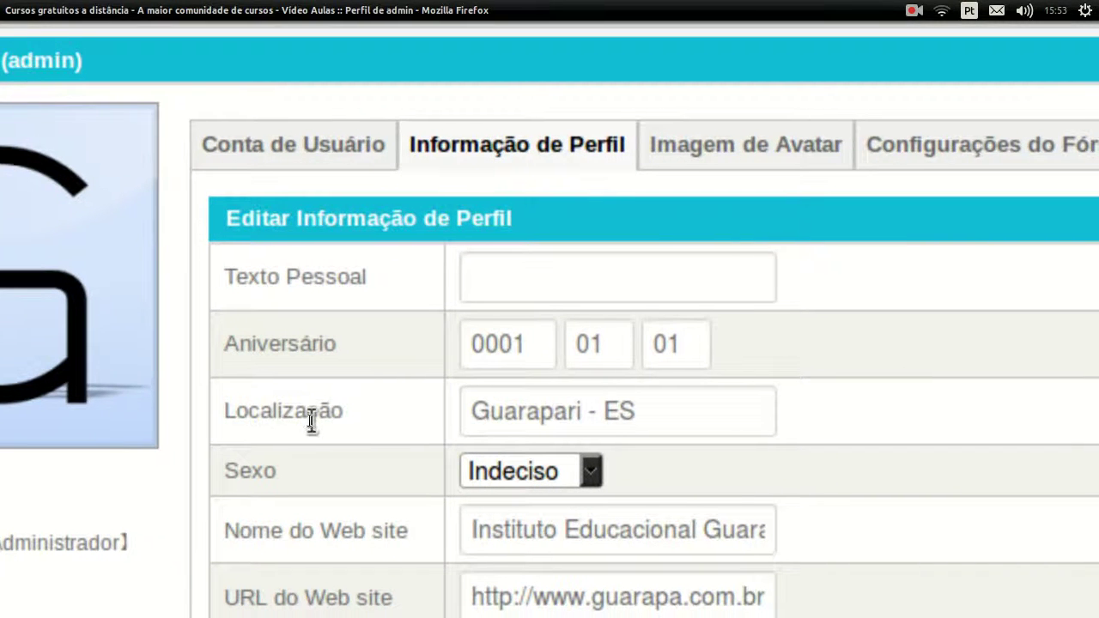
Set the profile's Sexo field to Masculino.
scroll(312, 437, down, 1)
scroll(386, 454, right, 3)
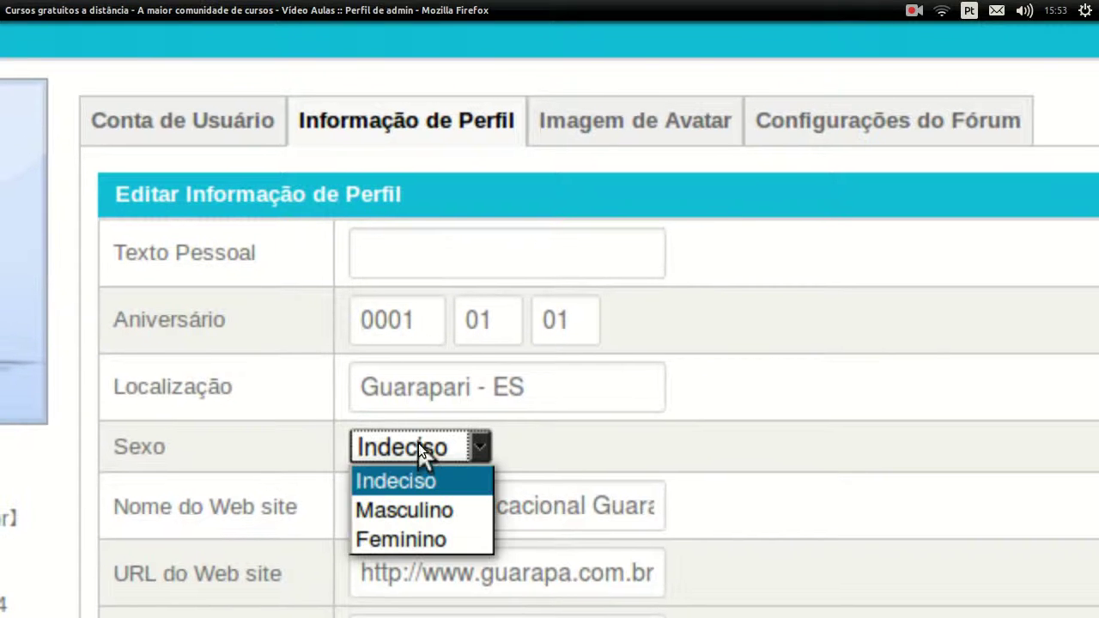
click(421, 452)
scroll(423, 476, down, 1)
click(425, 488)
Examine the website, social network and messenger fields of the profile form through to the Assinatura field.
scroll(455, 470, right, 2)
scroll(455, 470, up, 1)
scroll(484, 489, down, 1)
scroll(484, 498, left, 4)
scroll(356, 478, up, 1)
scroll(286, 473, down, 1)
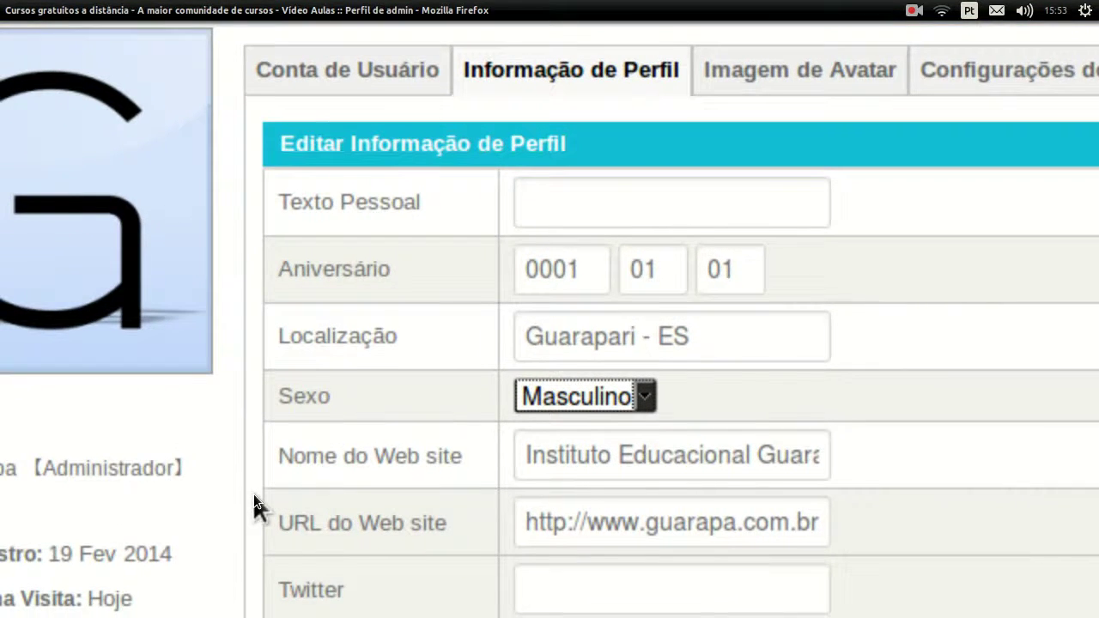
scroll(254, 496, right, 3)
scroll(255, 496, down, 2)
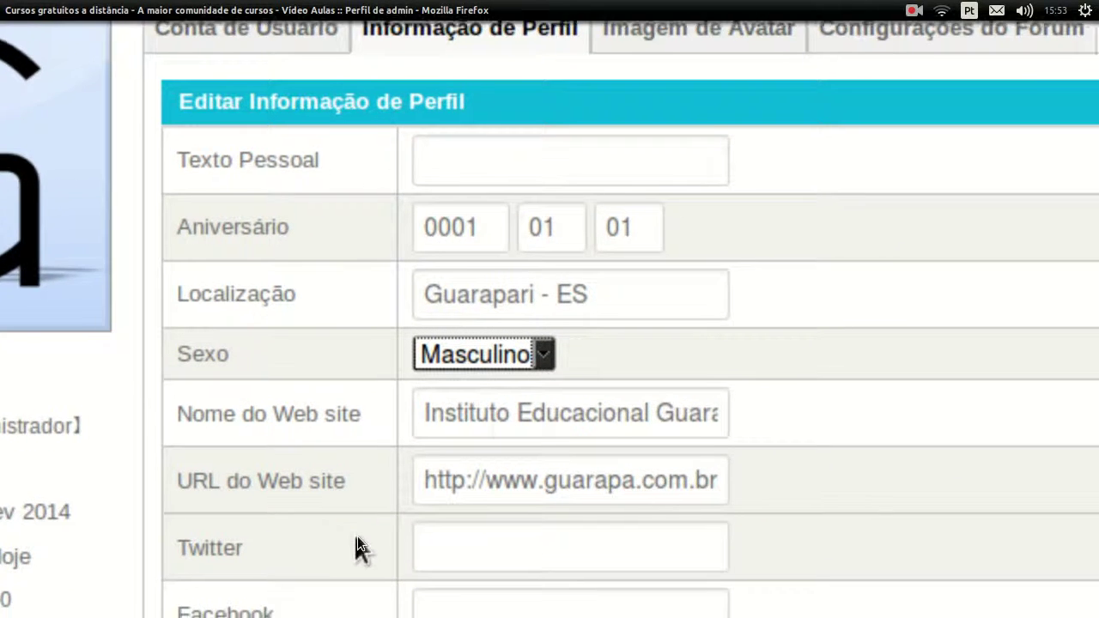
scroll(417, 572, down, 3)
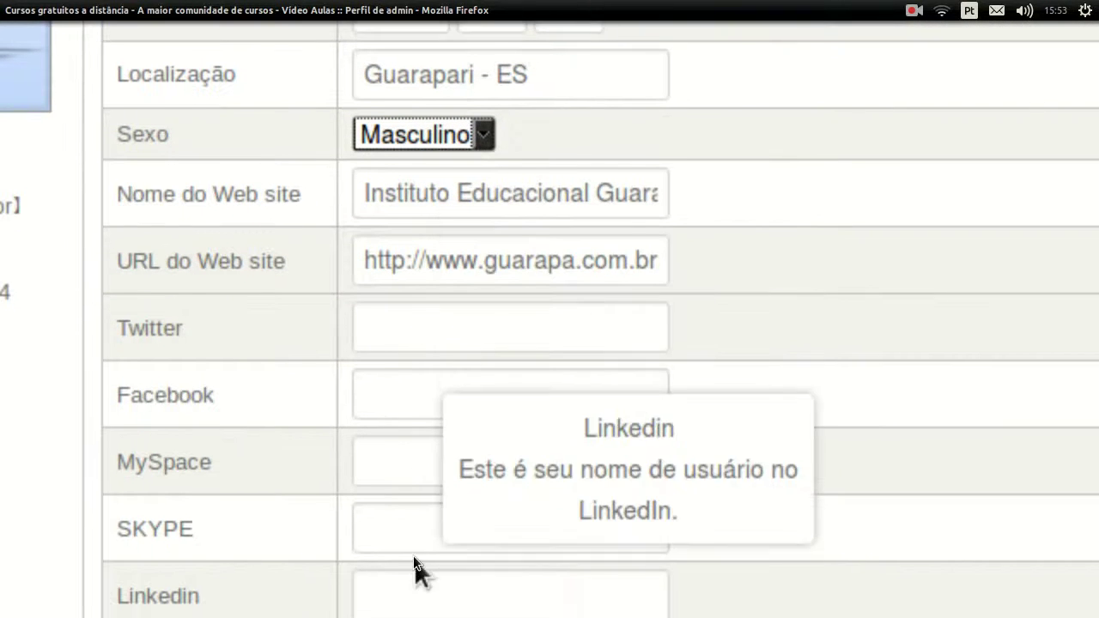
scroll(407, 519, down, 2)
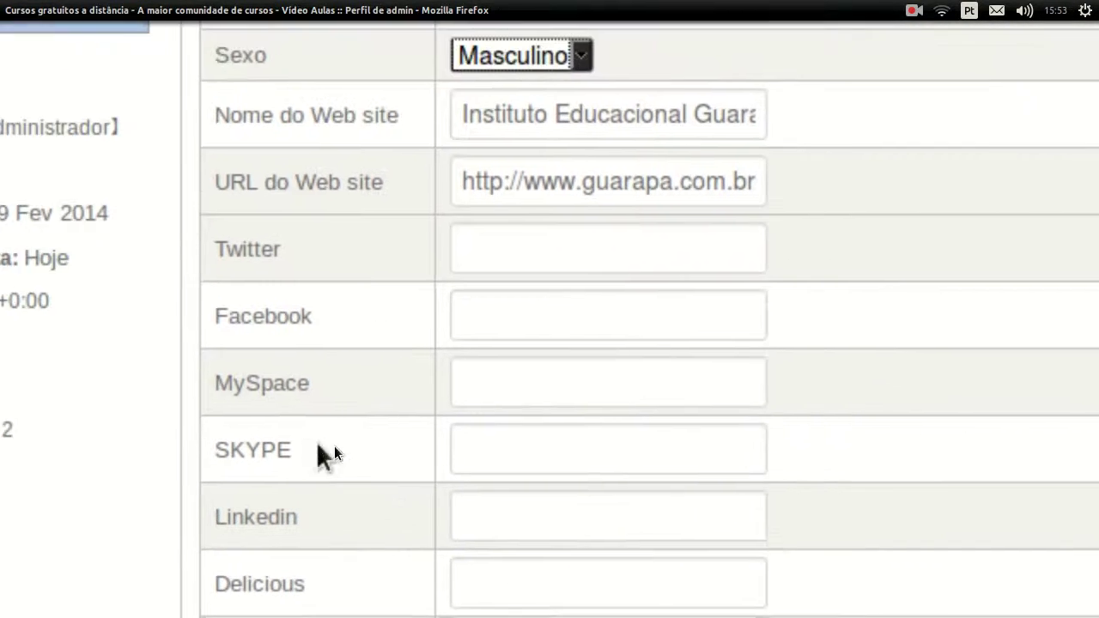
scroll(369, 468, right, 1)
scroll(369, 467, down, 9)
scroll(370, 479, down, 5)
scroll(406, 345, up, 3)
scroll(406, 345, right, 1)
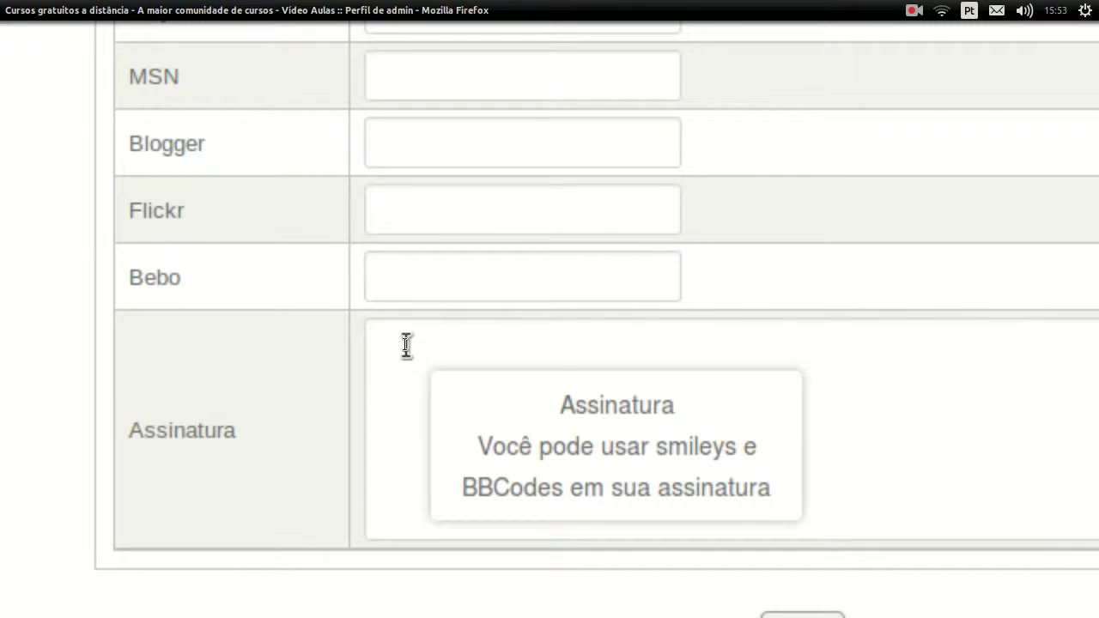
scroll(406, 345, left, 1)
scroll(311, 361, right, 1)
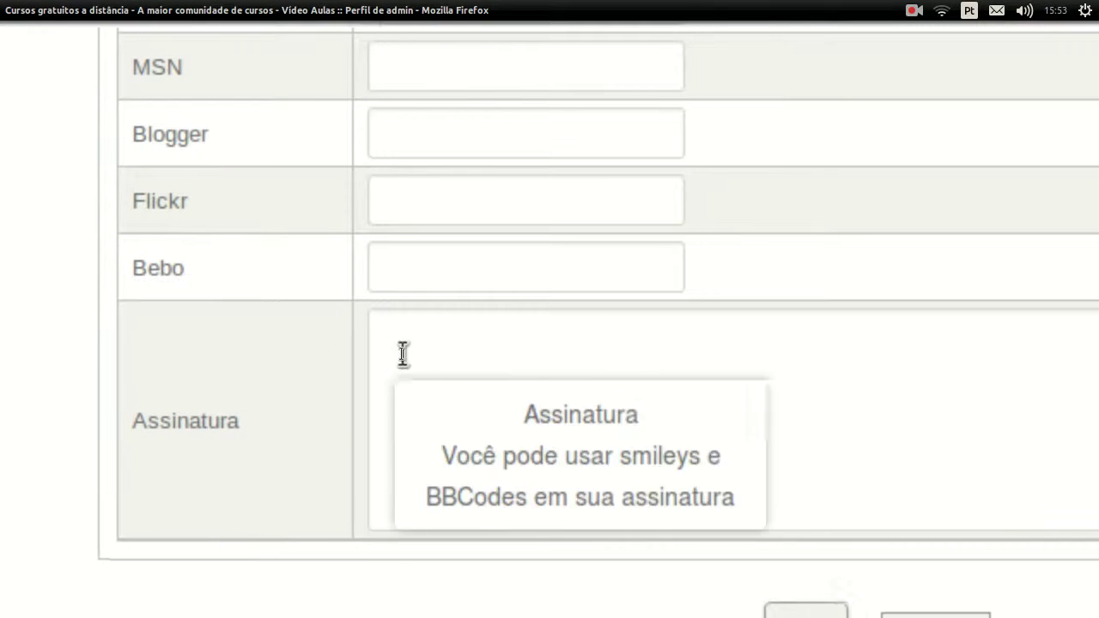
scroll(408, 354, left, 1)
scroll(355, 368, right, 1)
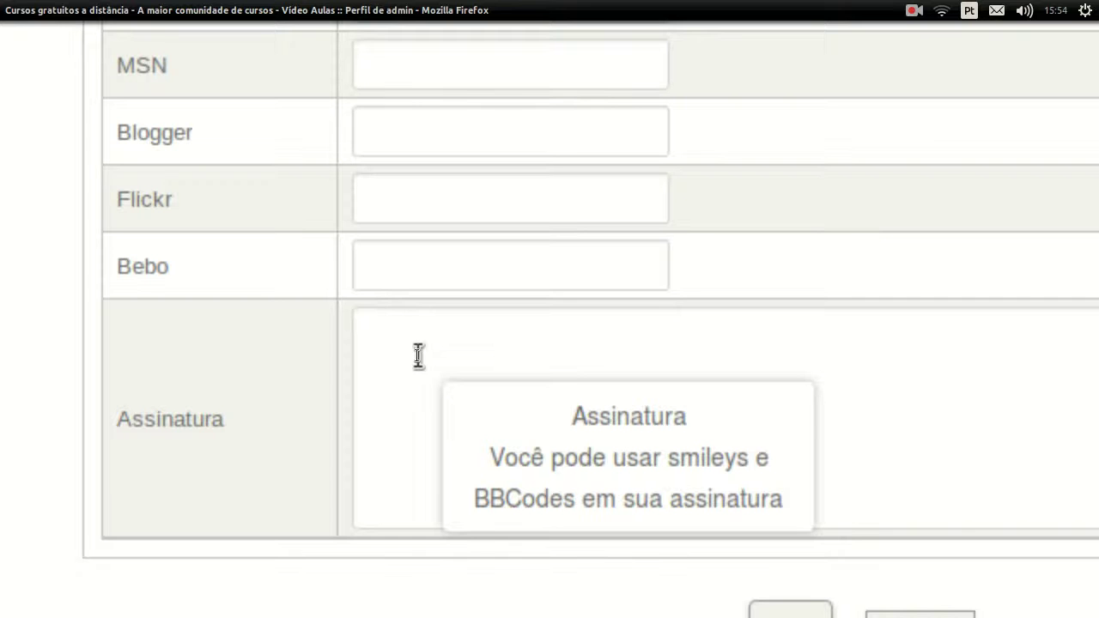
Enter a first name as a sample signature in the Assinatura field, and clear it again.
click(418, 355)
text(rafae)
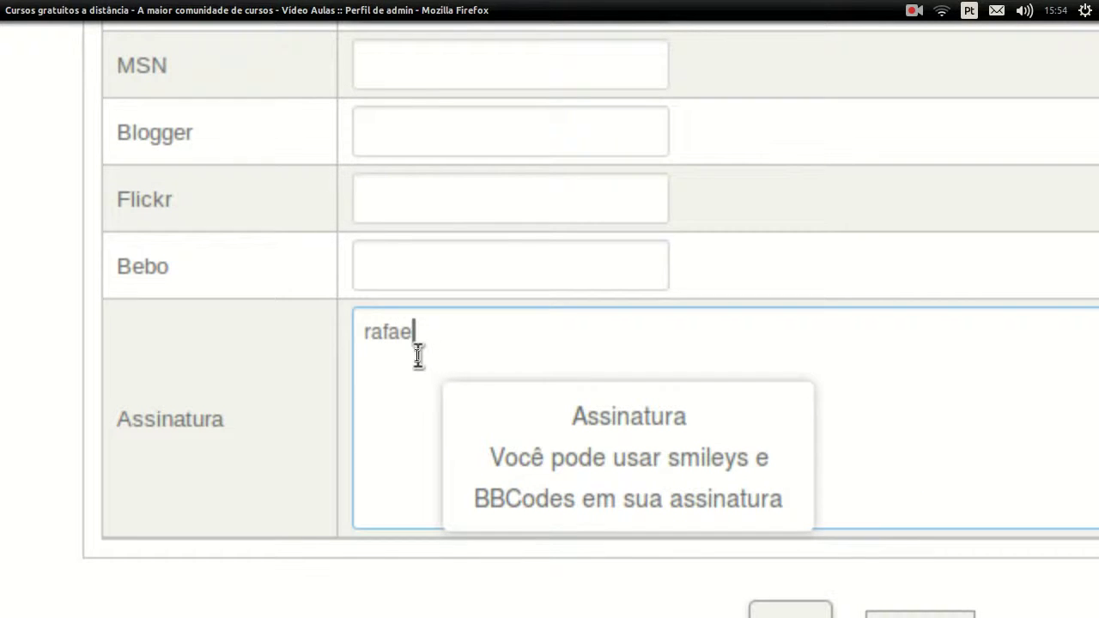
text(ll)
key(ctrl+a)
key(BackSpace)
Open the avatar image settings of the user profile.
scroll(418, 356, right, 1)
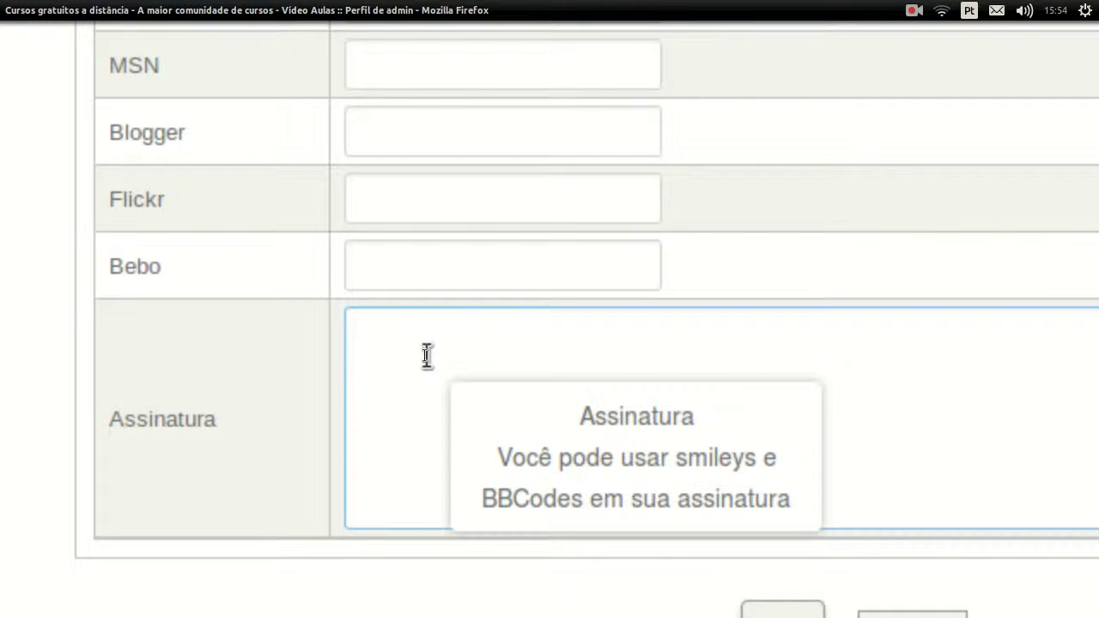
scroll(427, 356, up, 5)
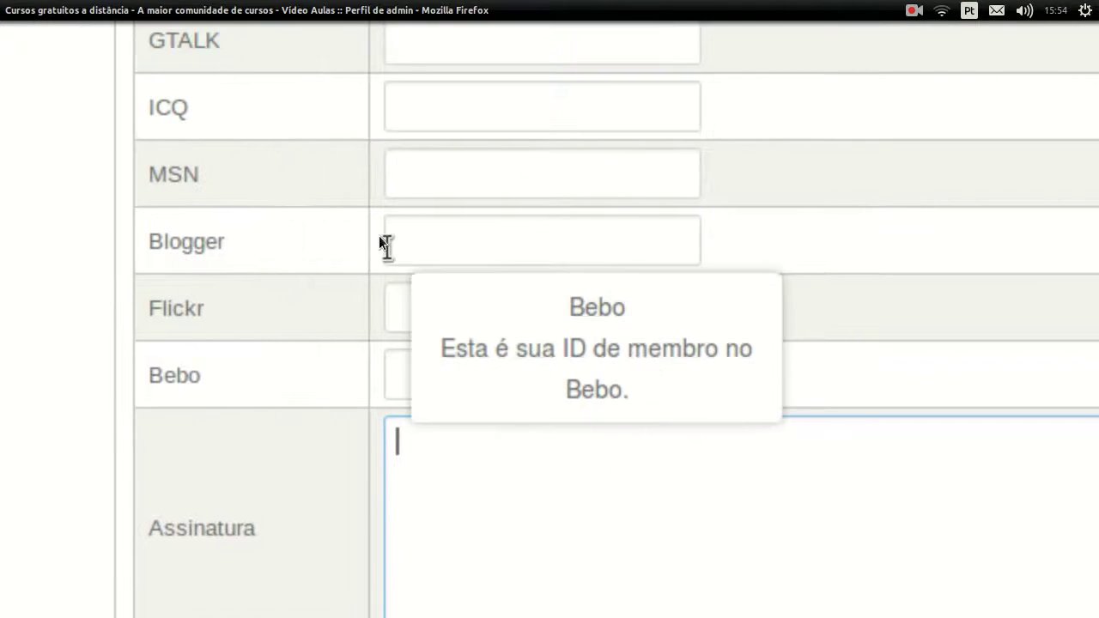
scroll(522, 123, down, 3)
scroll(411, 245, up, 15)
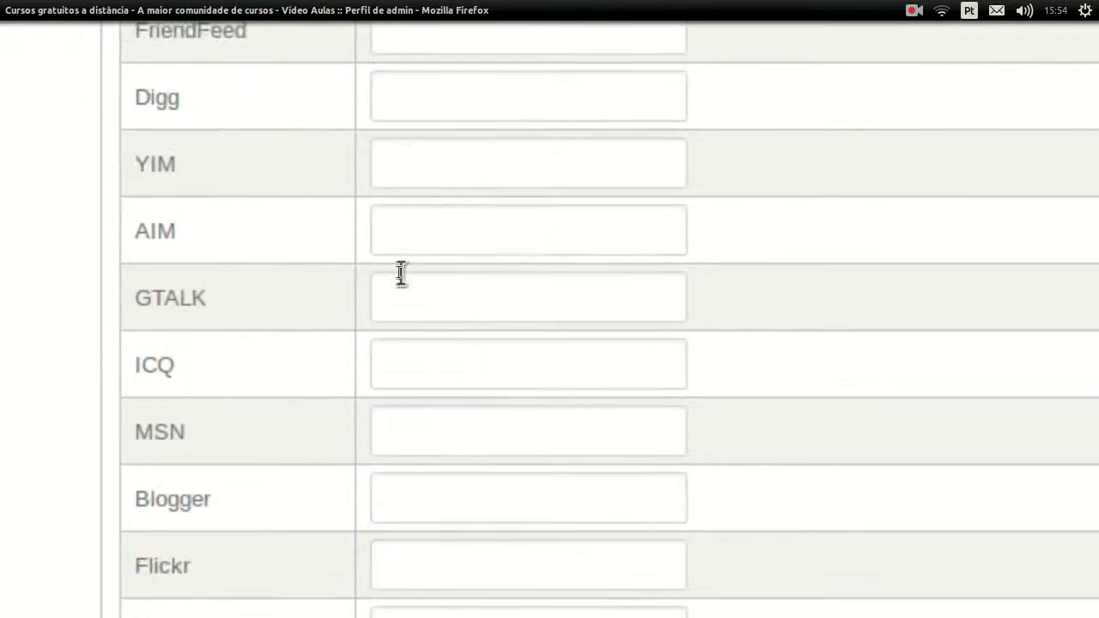
scroll(381, 353, up, 5)
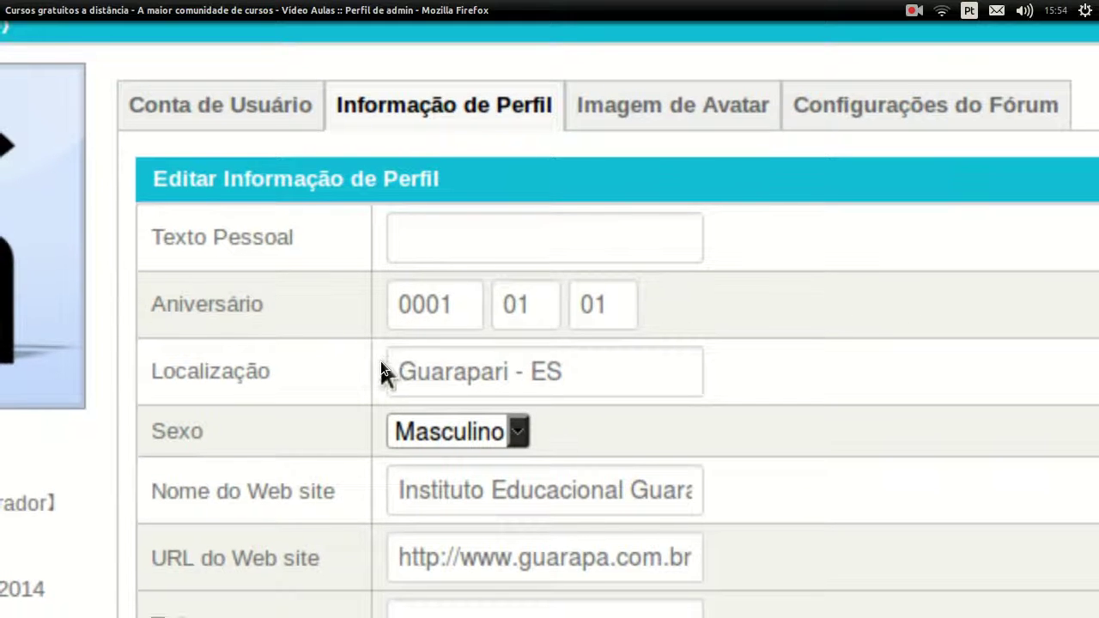
scroll(442, 343, right, 3)
scroll(505, 248, right, 1)
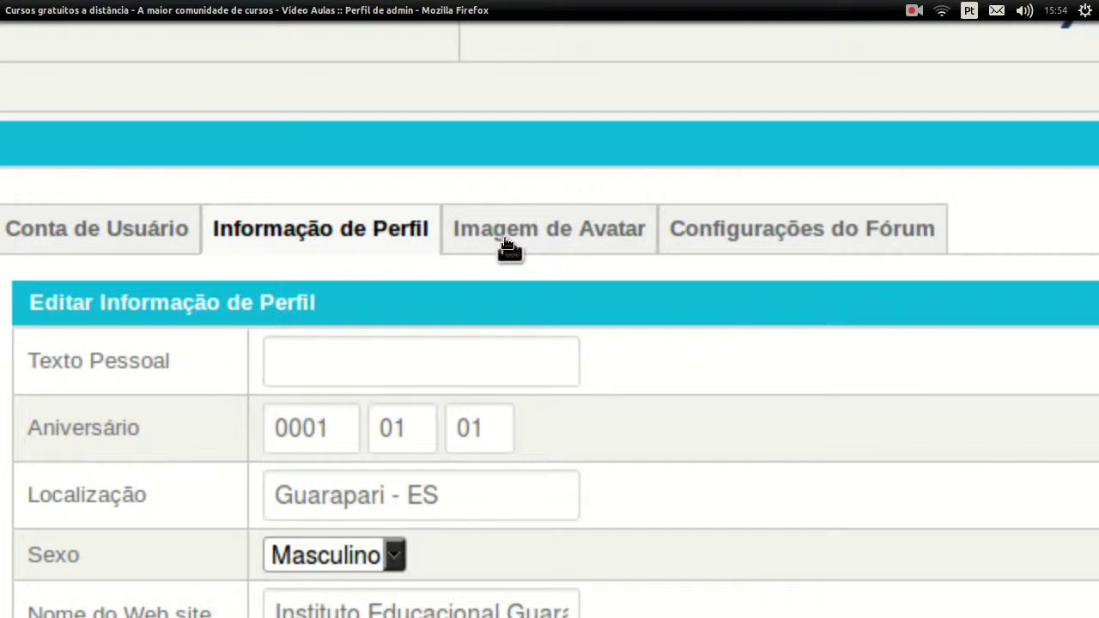
click(508, 246)
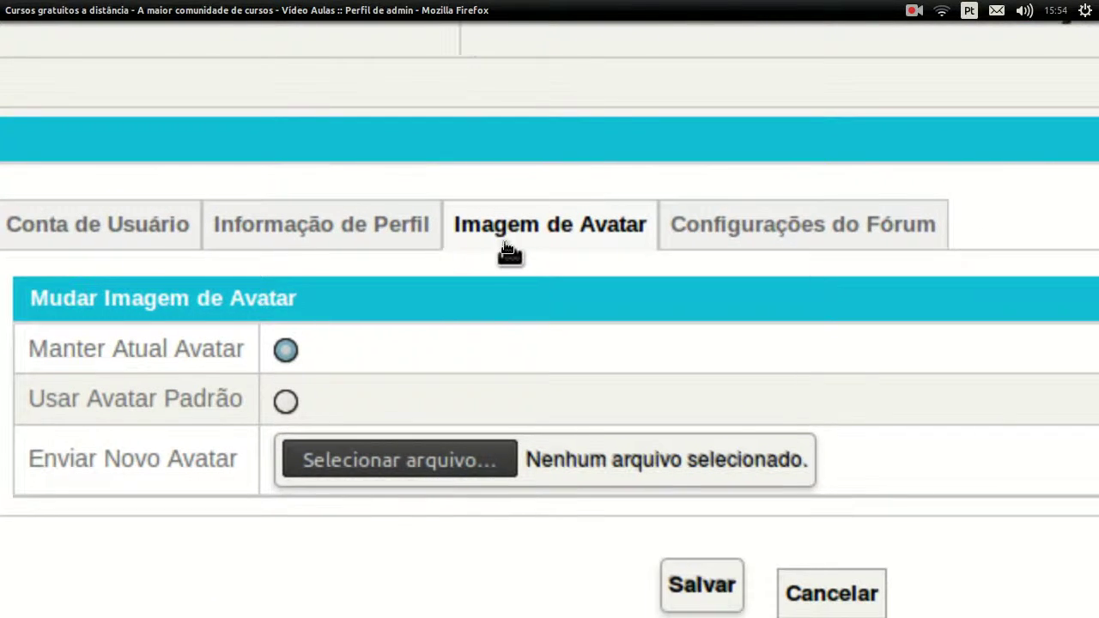
Examine the current avatar picture and the options for keeping, resetting or uploading an avatar.
scroll(533, 249, right, 2)
scroll(555, 254, left, 10)
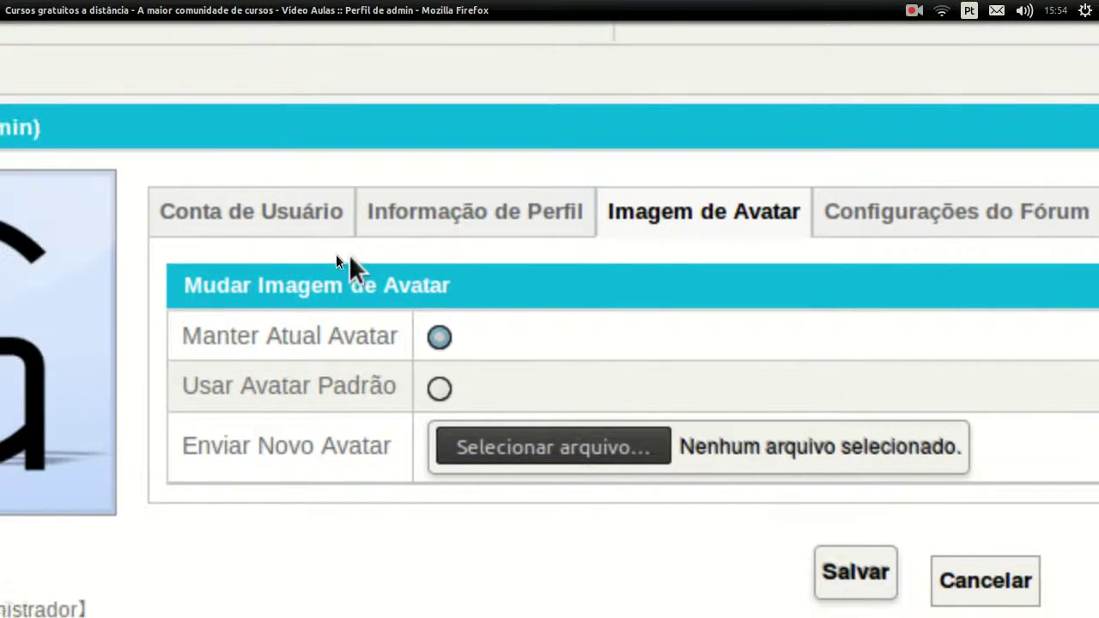
scroll(72, 231, left, 3)
scroll(64, 285, down, 3)
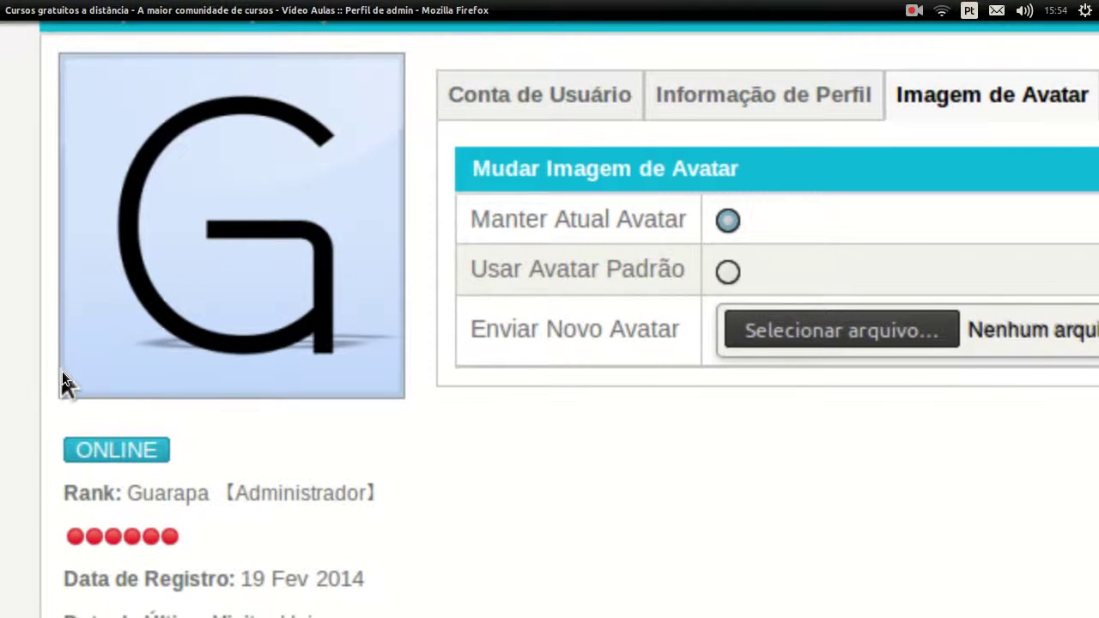
scroll(60, 369, up, 1)
scroll(77, 349, right, 1)
scroll(64, 237, up, 2)
scroll(118, 228, right, 1)
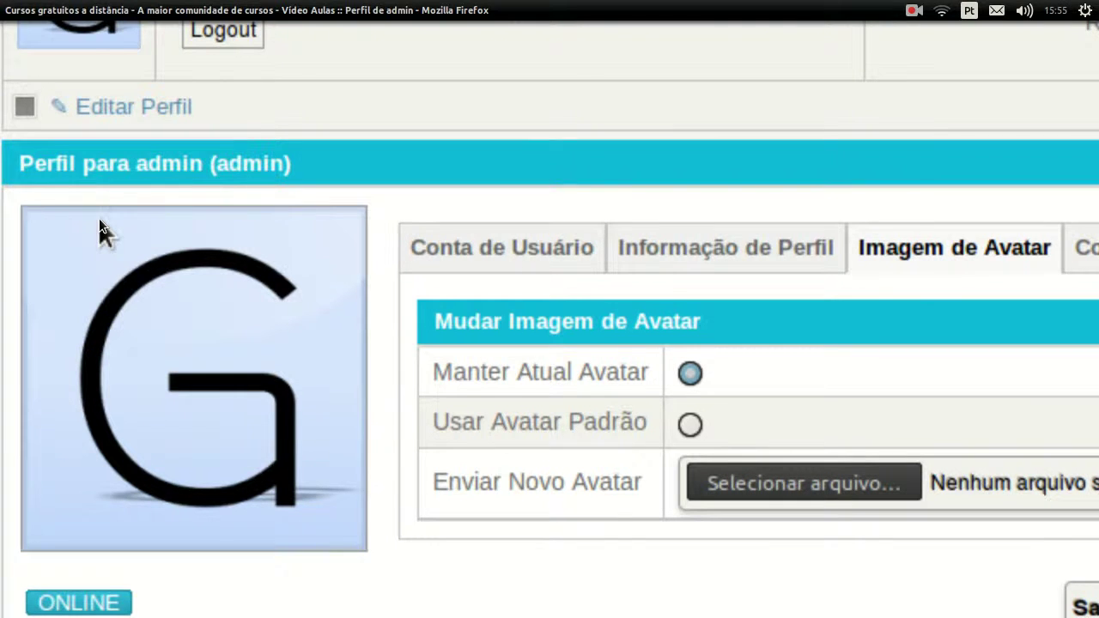
Inspect the profile's current avatar picture up close, including its edges and fine detail.
scroll(216, 238, right, 5)
scroll(552, 275, down, 1)
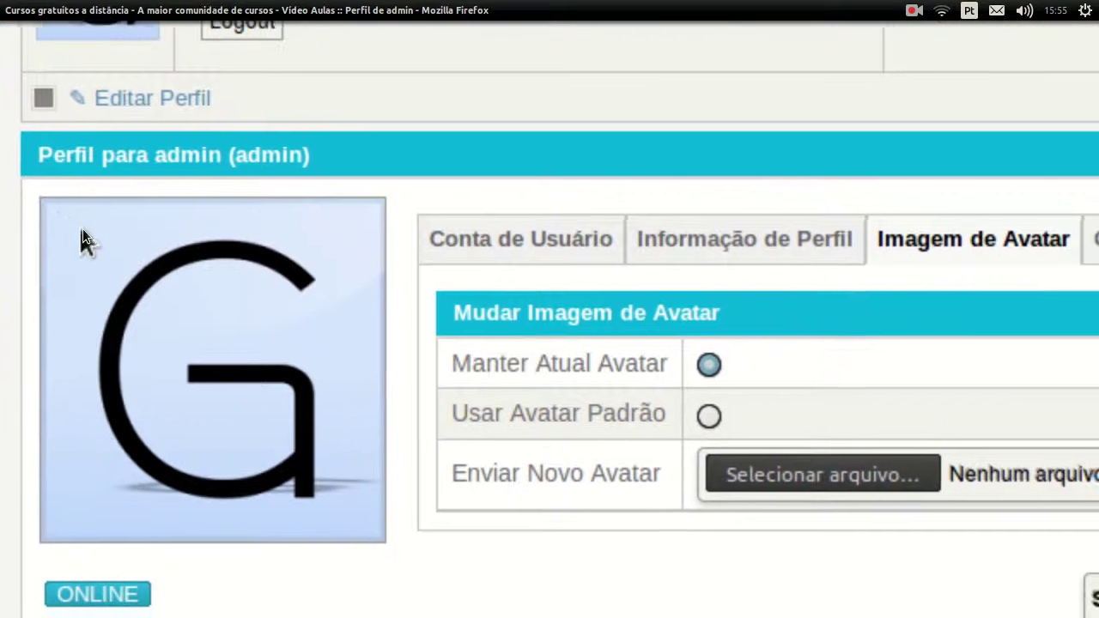
scroll(90, 230, up, 1)
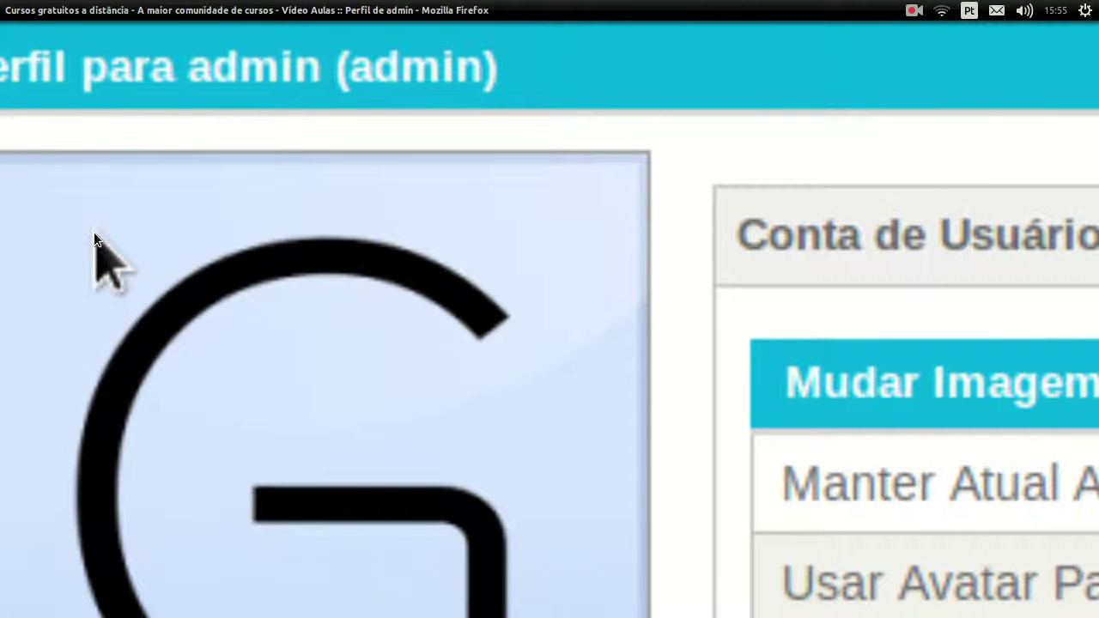
scroll(95, 233, up, 2)
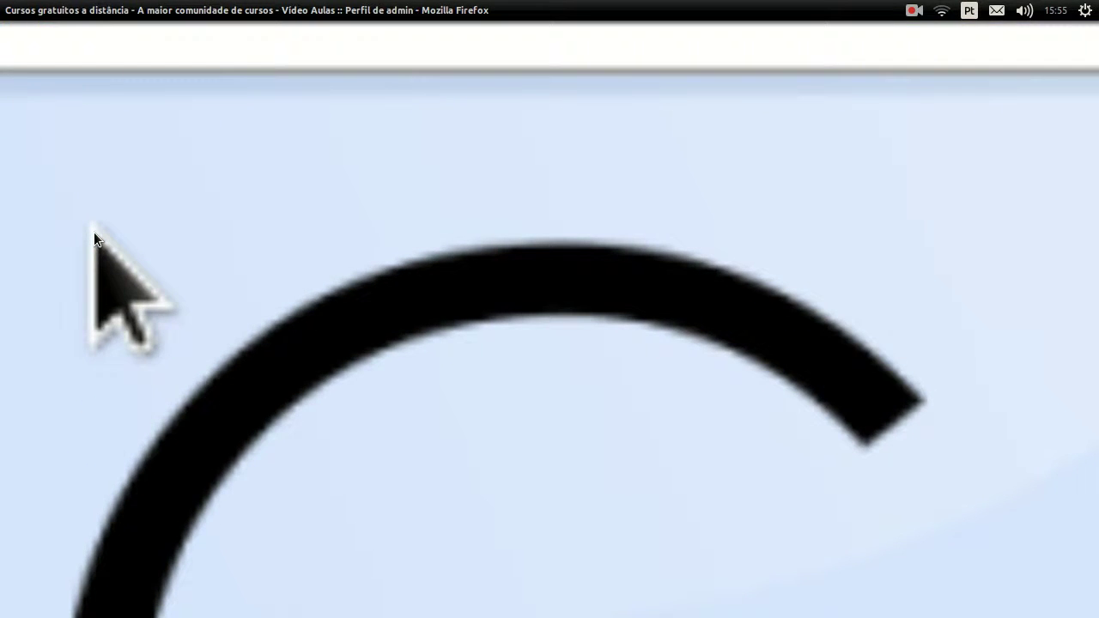
scroll(94, 231, down, 4)
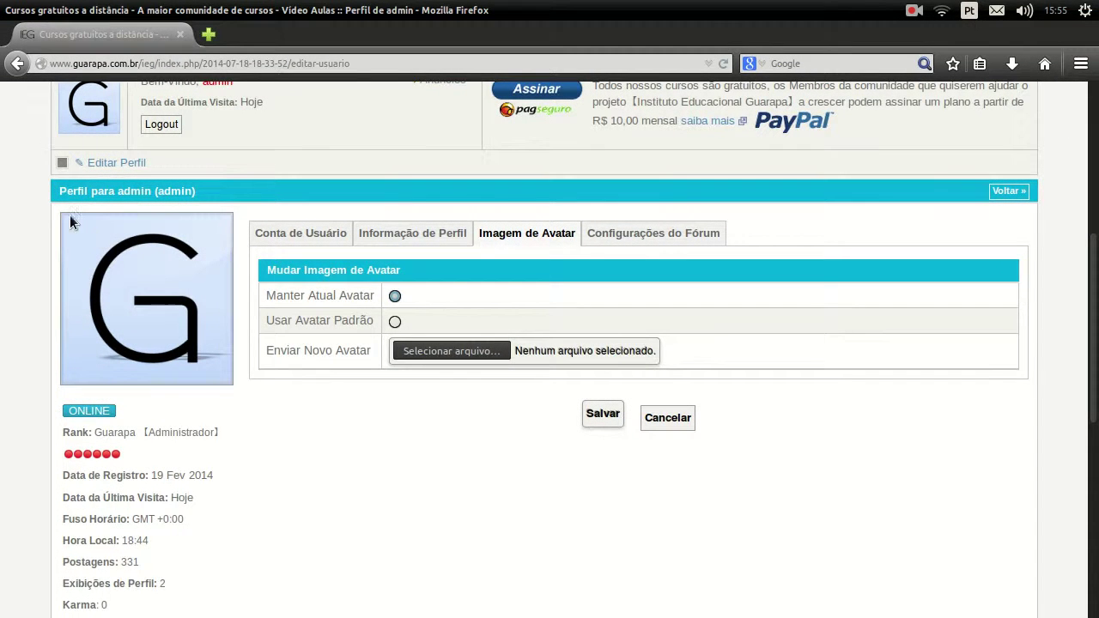
scroll(82, 219, up, 2)
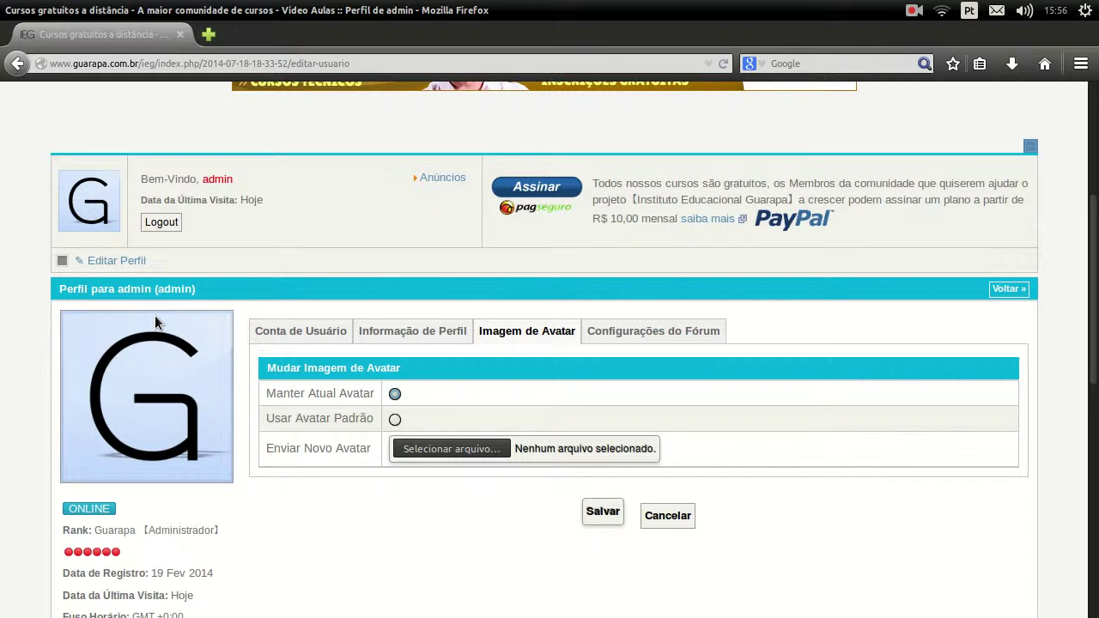
Open the forum settings of the user profile and review the choices for Ocultar email and Mostrar Online.
click(631, 337)
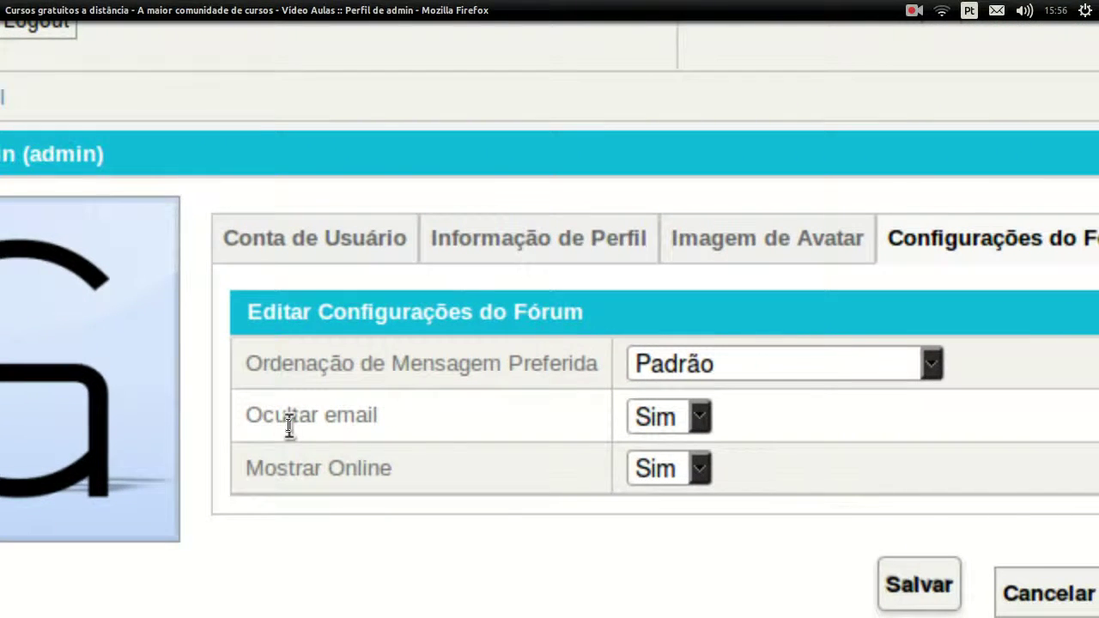
click(667, 421)
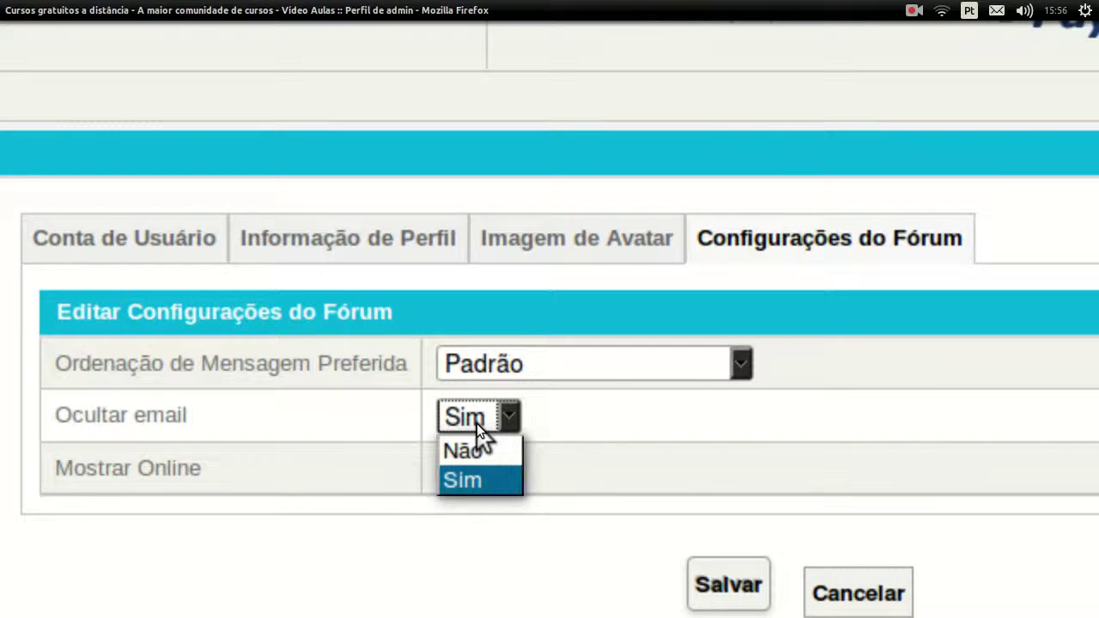
click(484, 421)
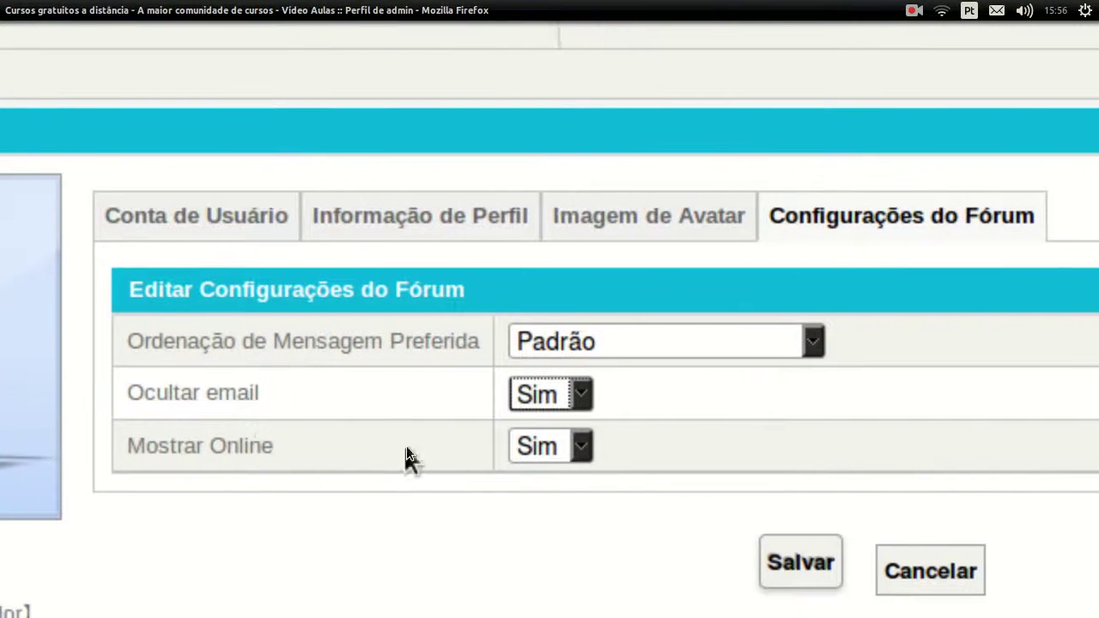
click(601, 448)
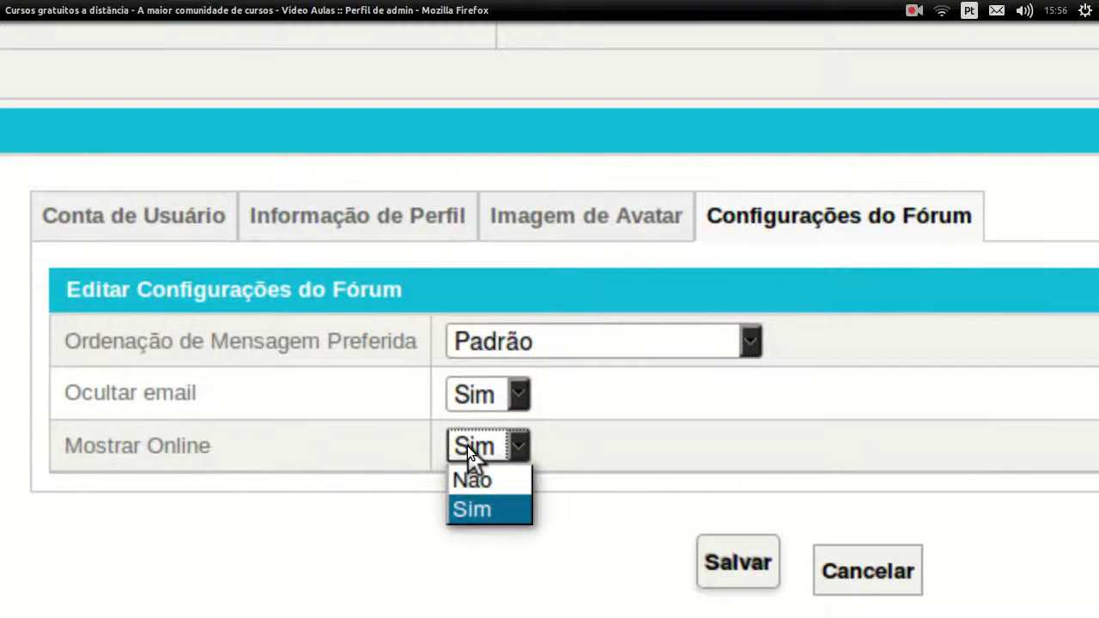
click(465, 446)
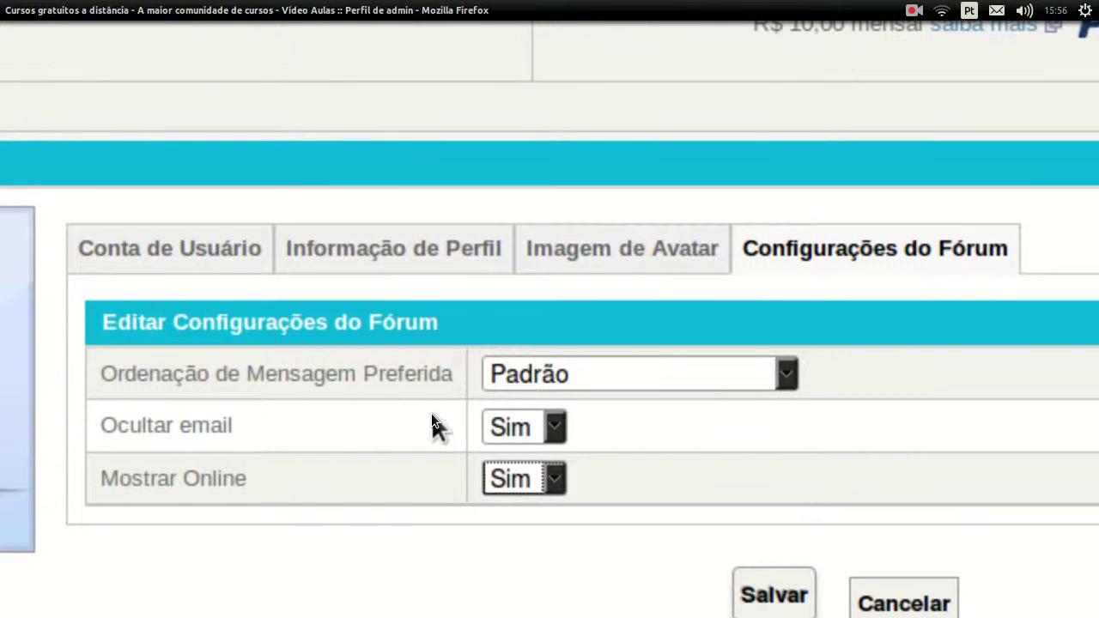